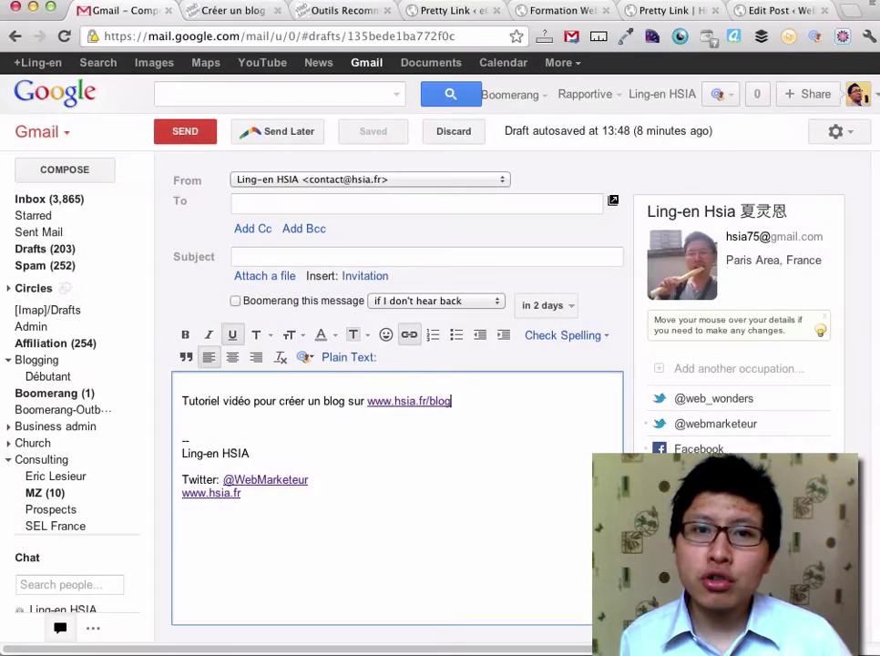
click(220, 11)
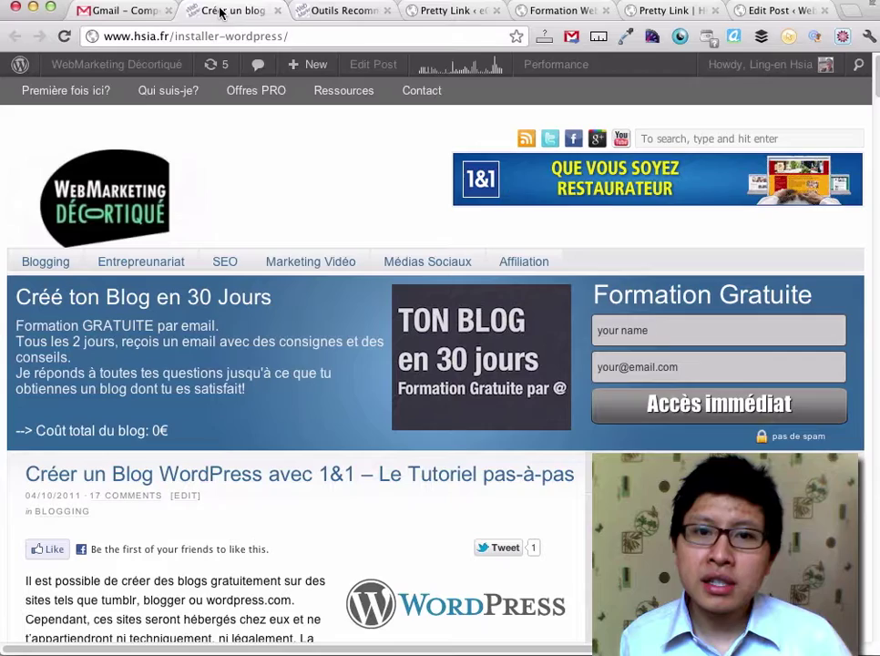
drag(173, 35, 290, 36)
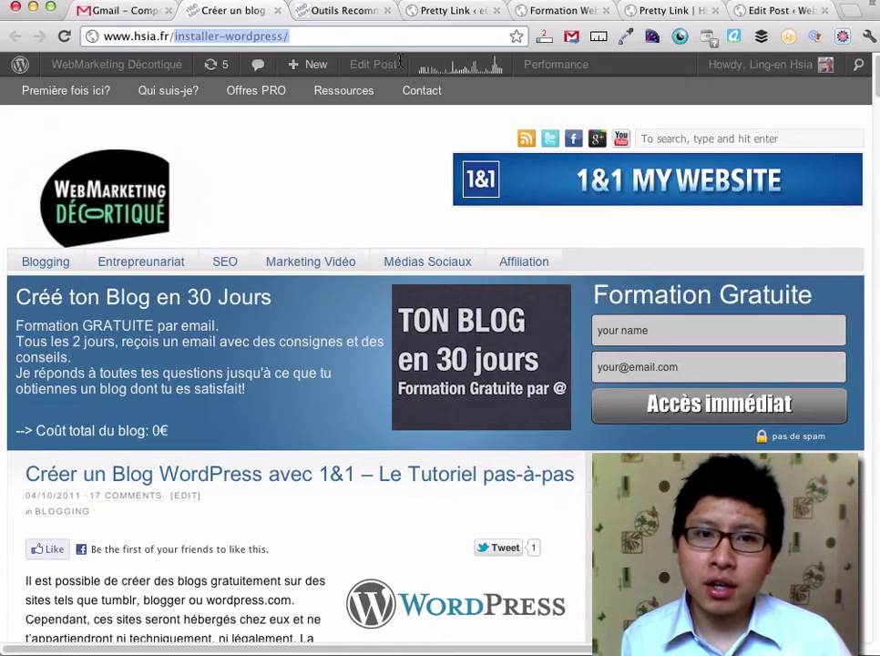
text(blog)
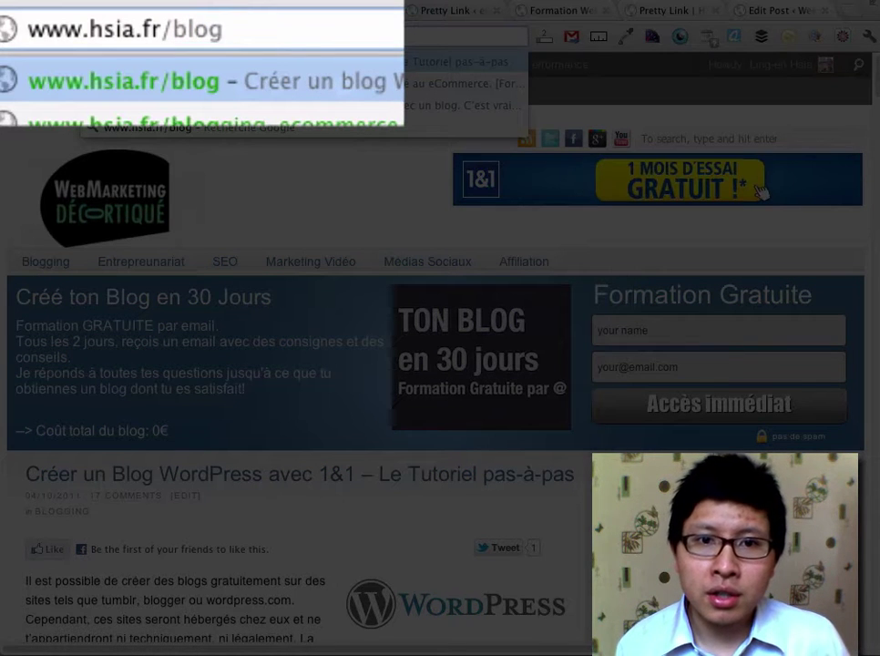
key(Return)
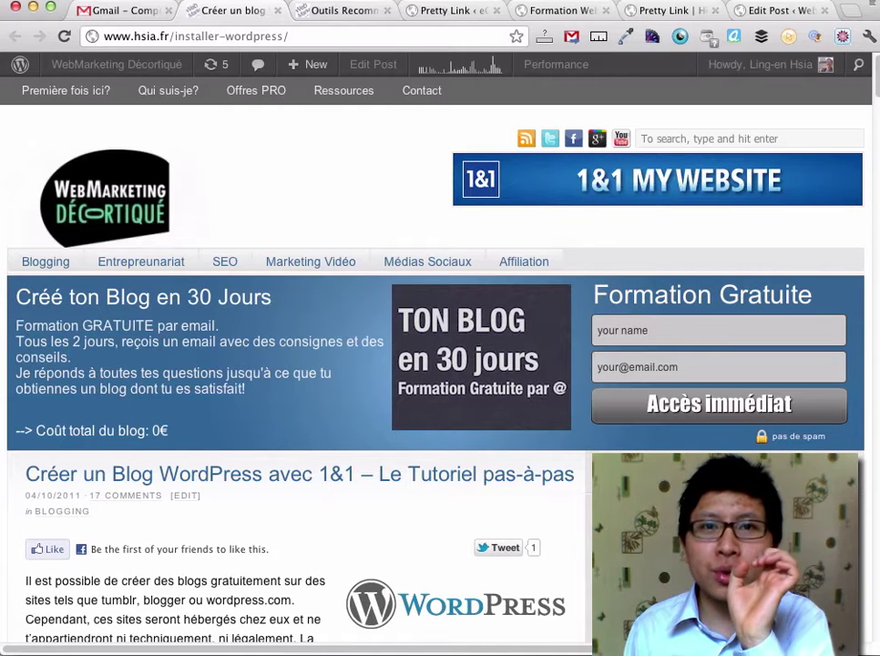
Step: Look through the recommended tools page on hsia.fr, from the trainings and eBooks to the video marketing tools
click(325, 14)
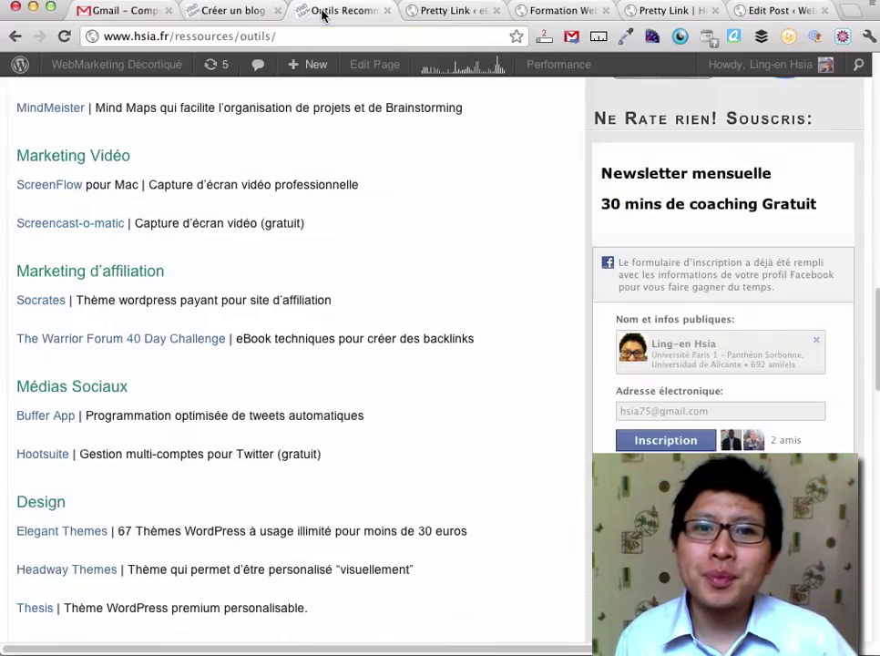
scroll(537, 205, up, 15)
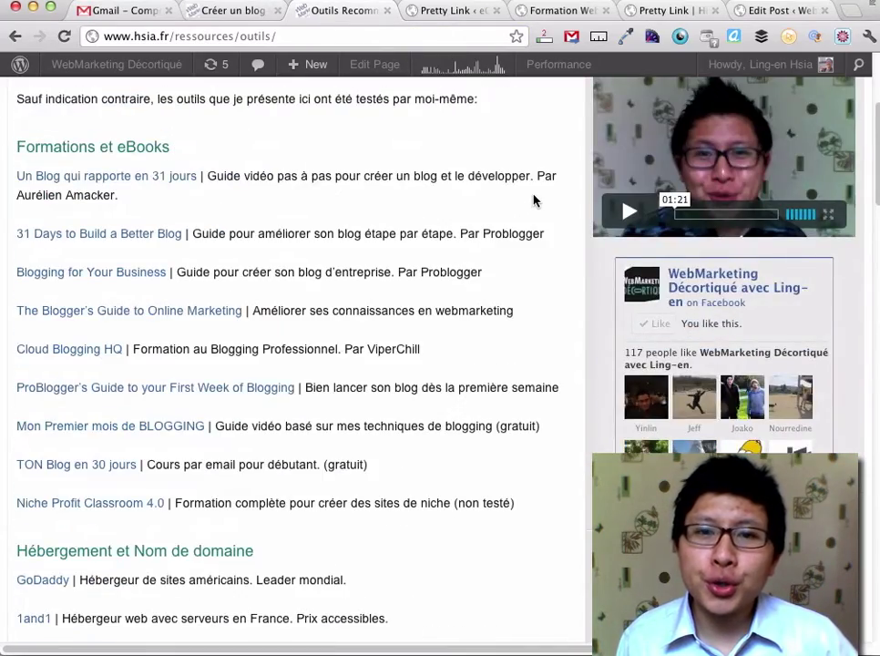
scroll(535, 201, up, 3)
scroll(533, 199, down, 8)
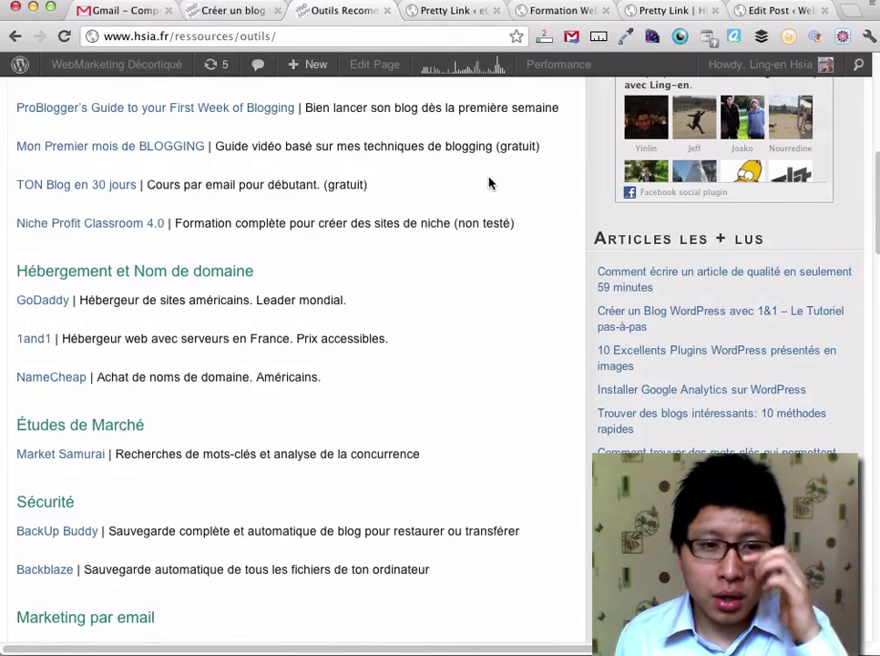
scroll(489, 182, down, 7)
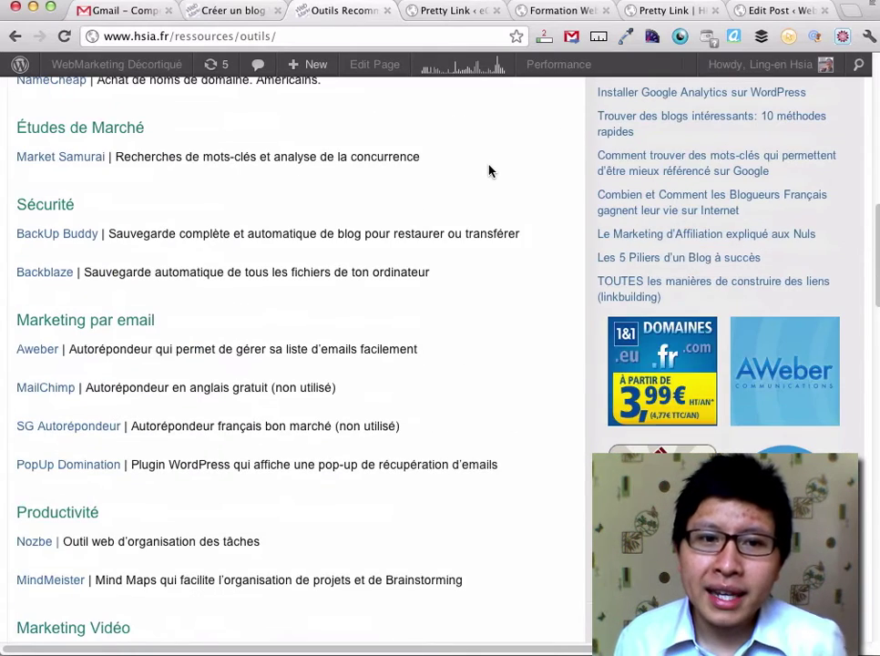
scroll(491, 164, down, 2)
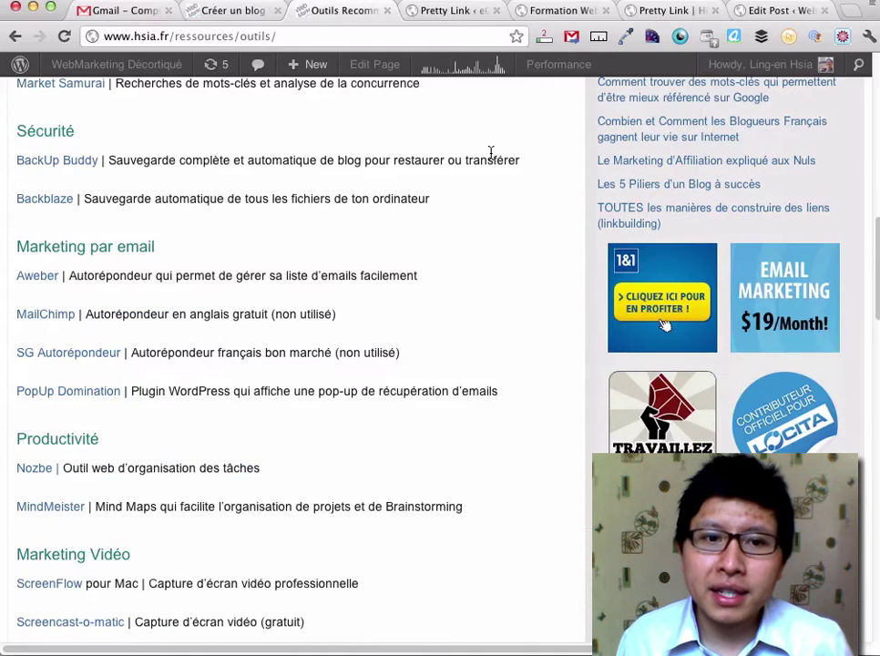
scroll(491, 155, down, 2)
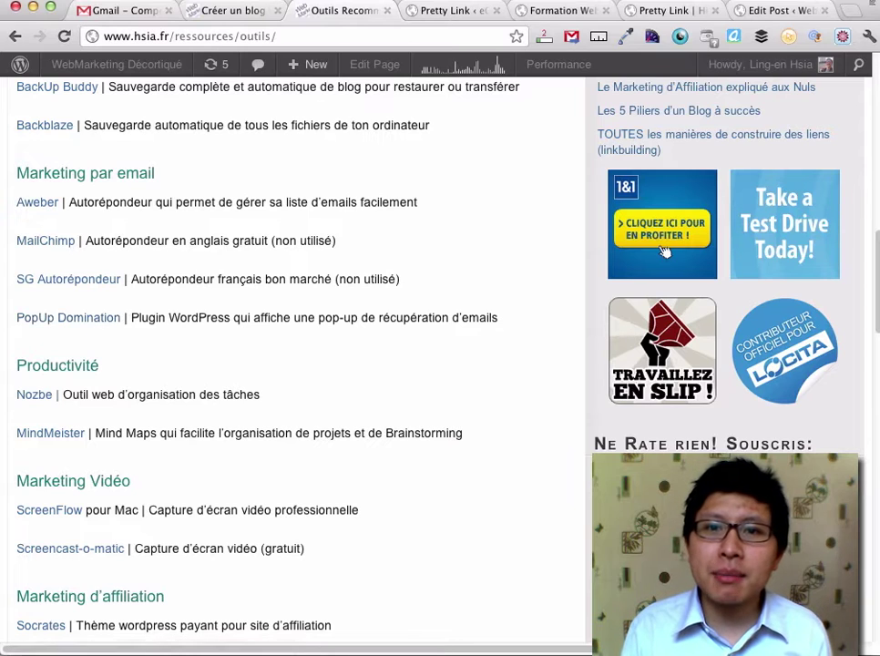
Step: Open the page for adding plugins of the eCommercer WordPress site in a new browser tab
click(436, 11)
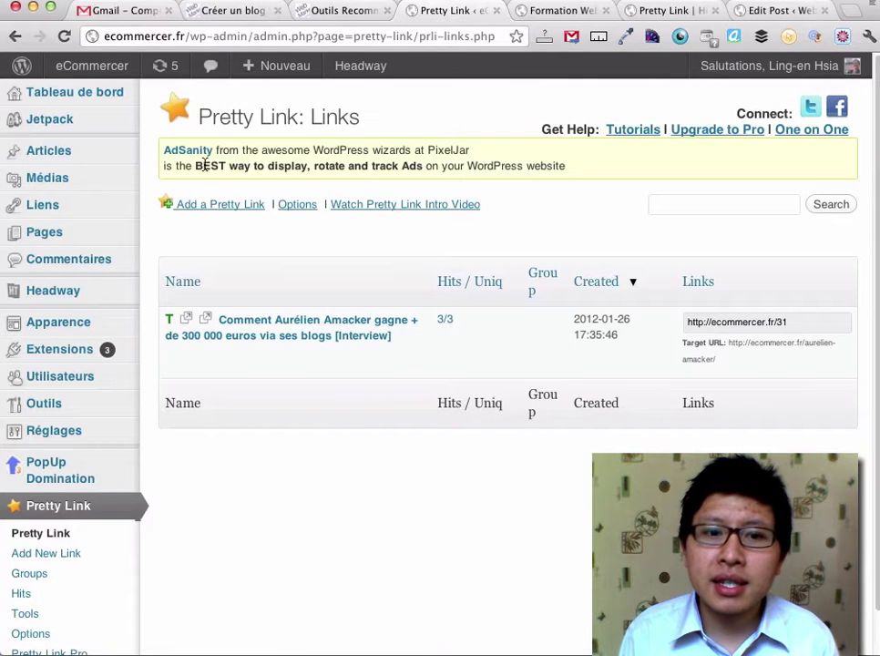
scroll(163, 222, down, 2)
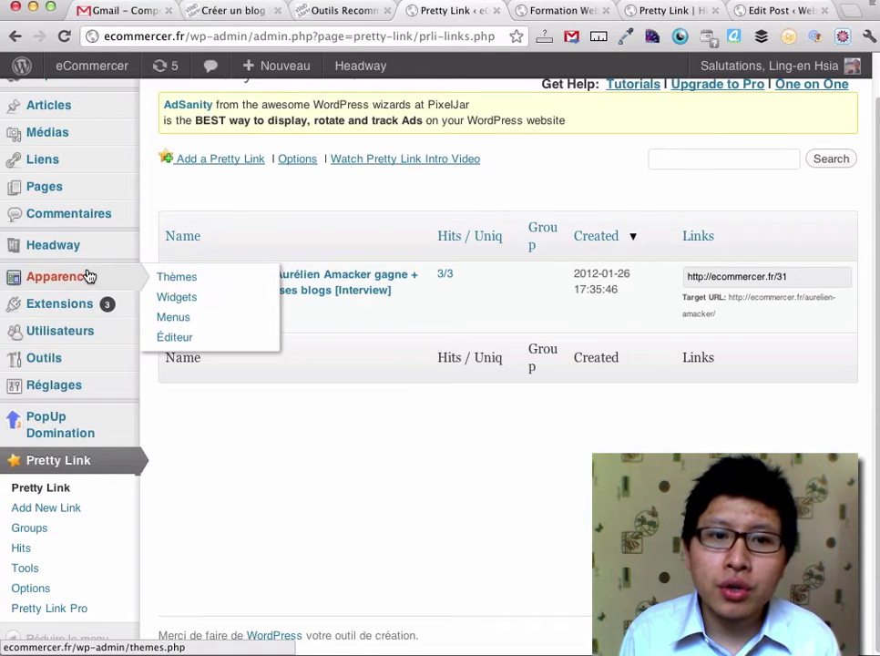
mouse_move(98, 310)
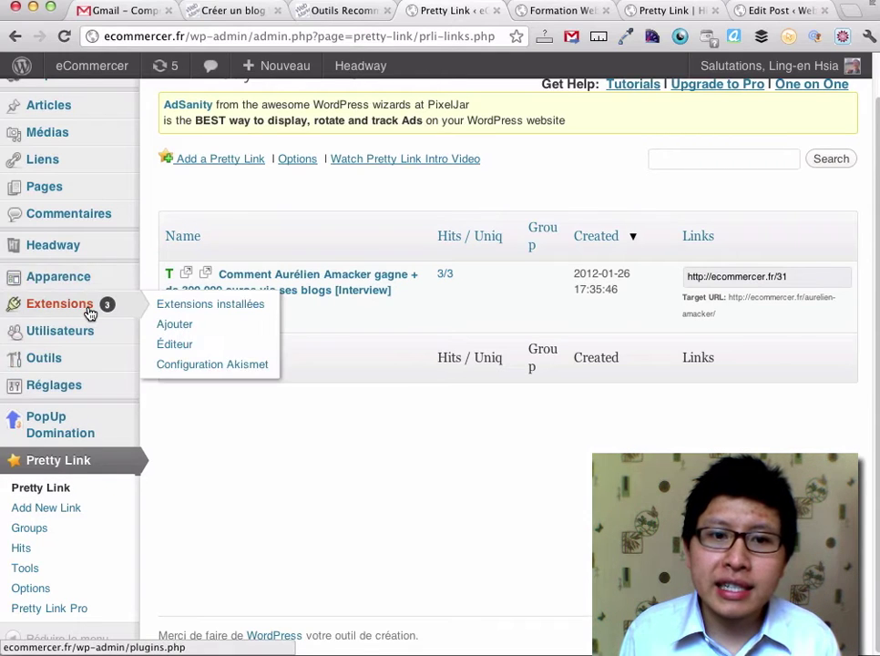
right_click(171, 324)
click(201, 331)
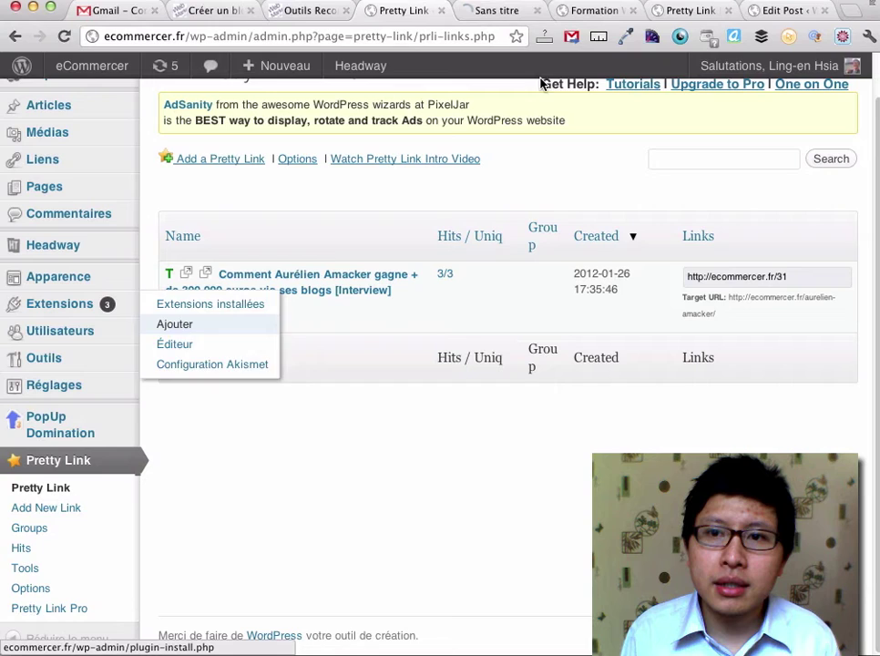
click(497, 12)
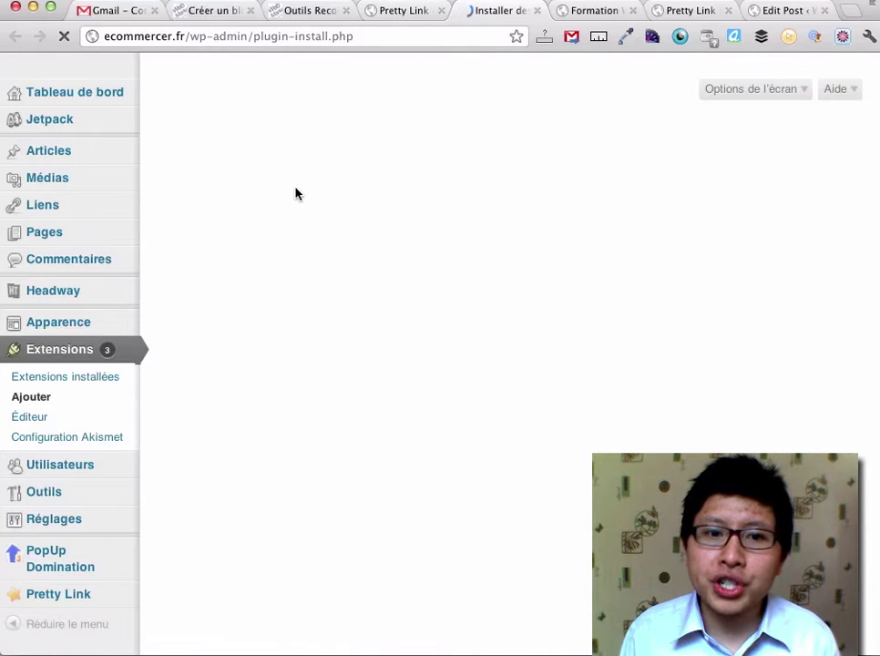
Step: Search the WordPress plugin directory for "pretty link"
click(285, 287)
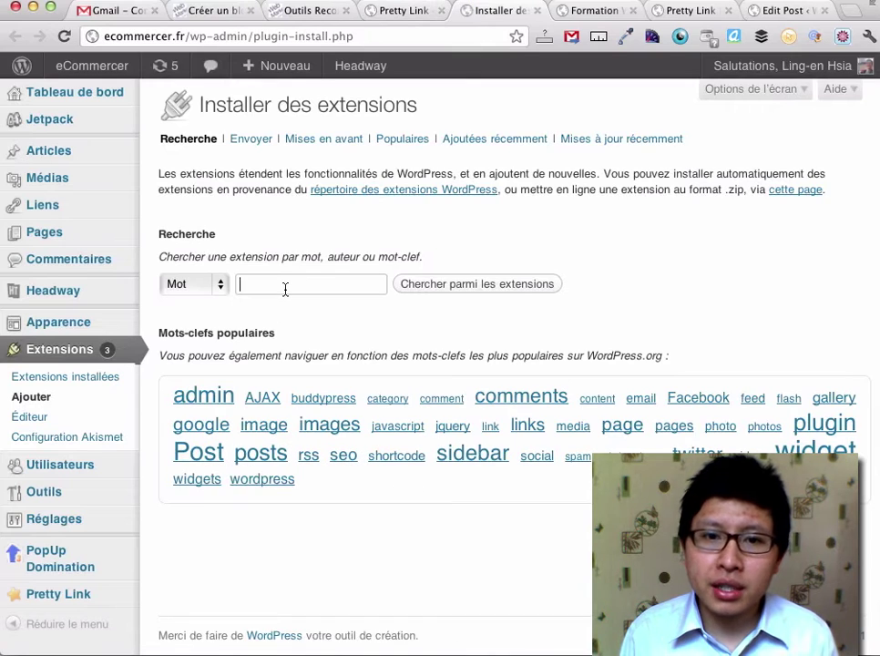
text(pretty link)
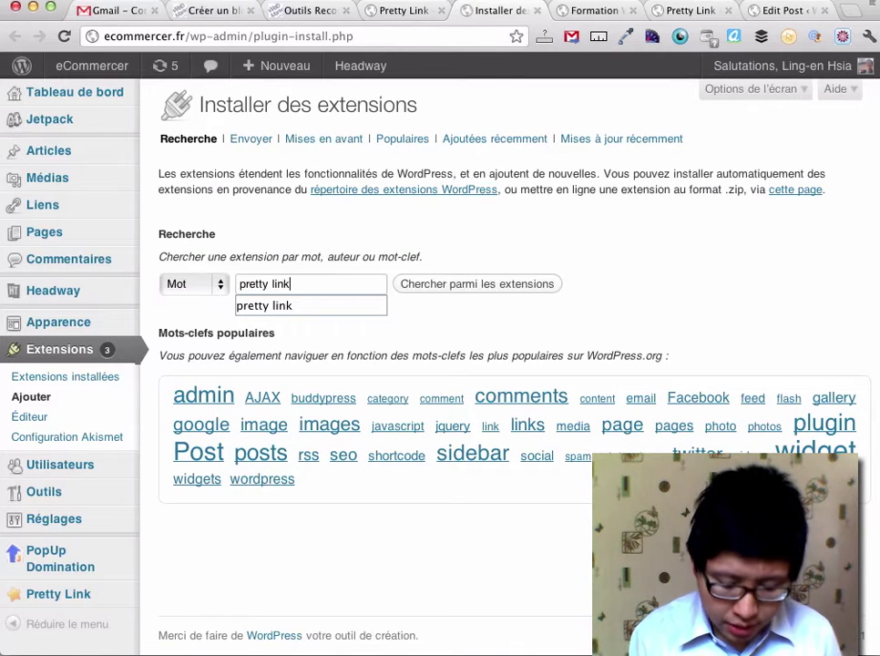
key(Return)
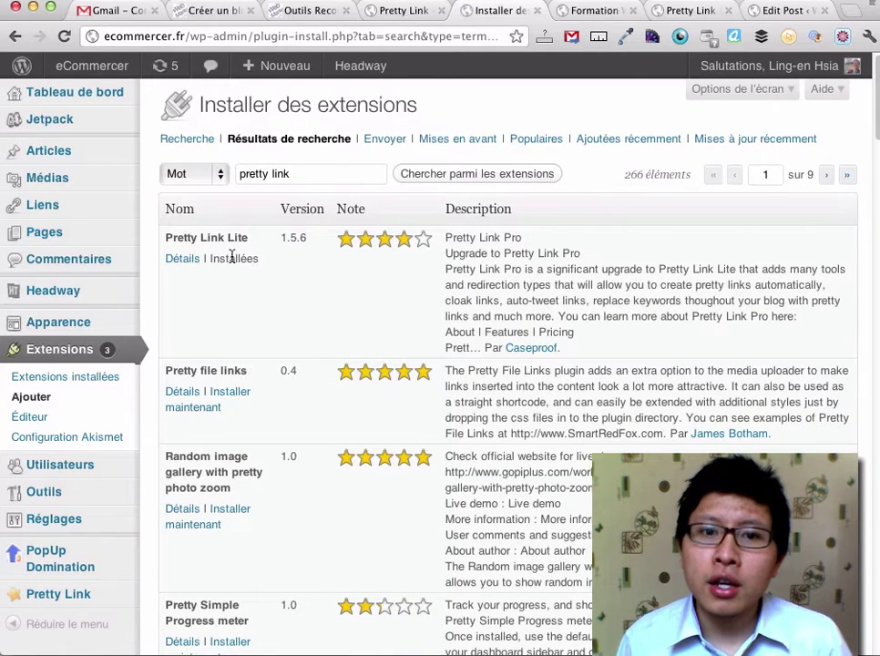
Step: Open the Pretty Link form for adding a new link on the eCommercer site
scroll(232, 257, down, 4)
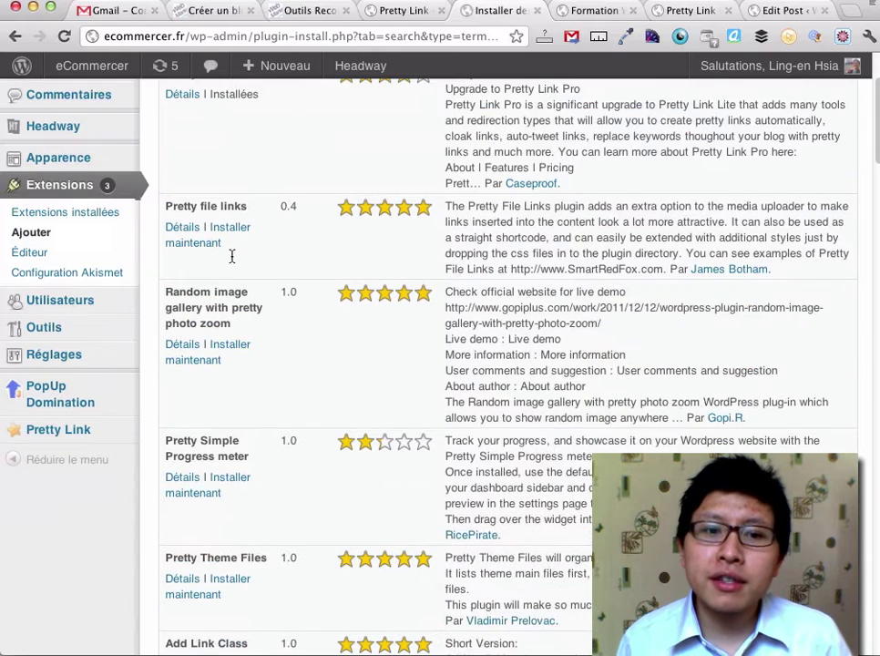
mouse_move(59, 431)
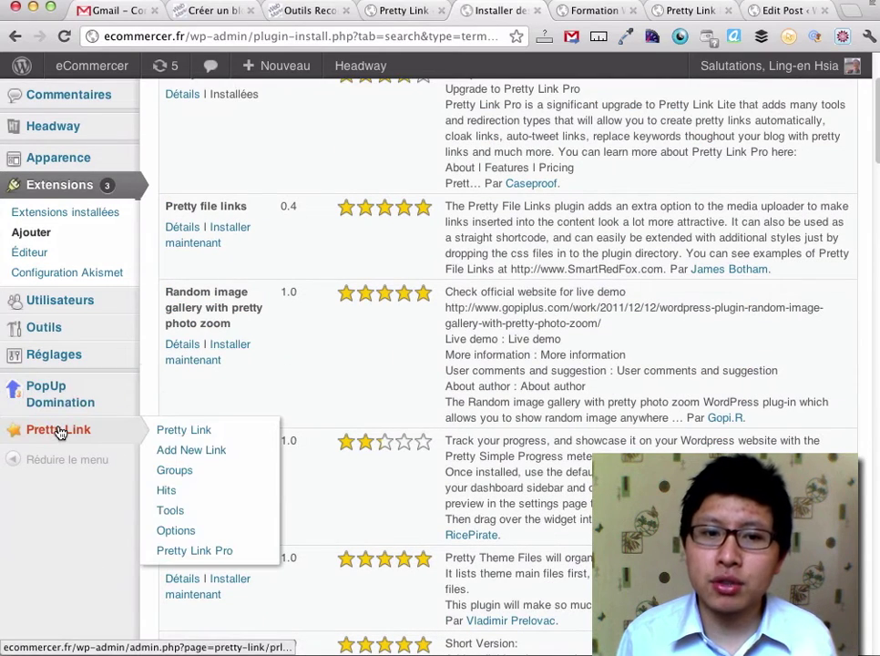
click(194, 452)
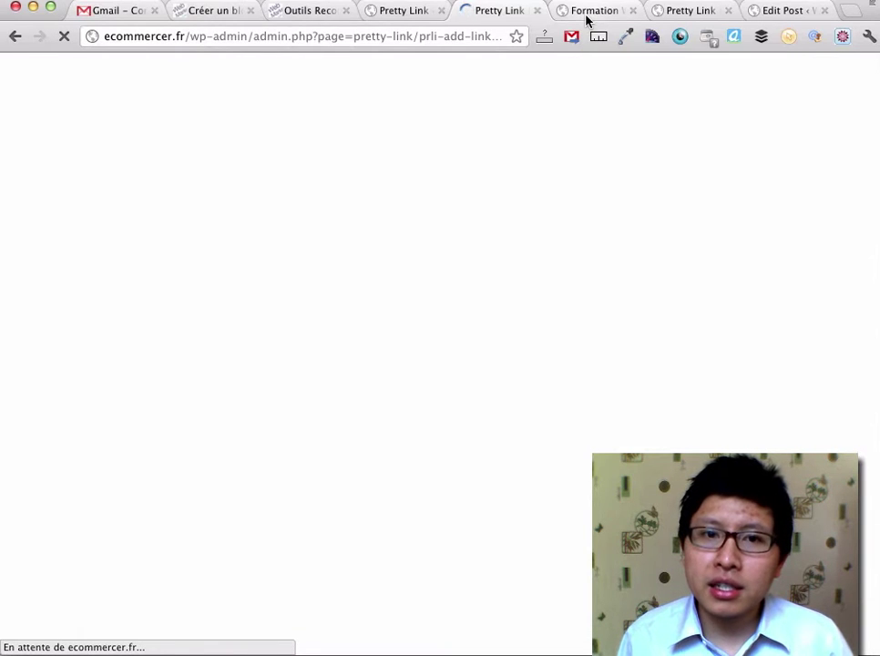
click(588, 17)
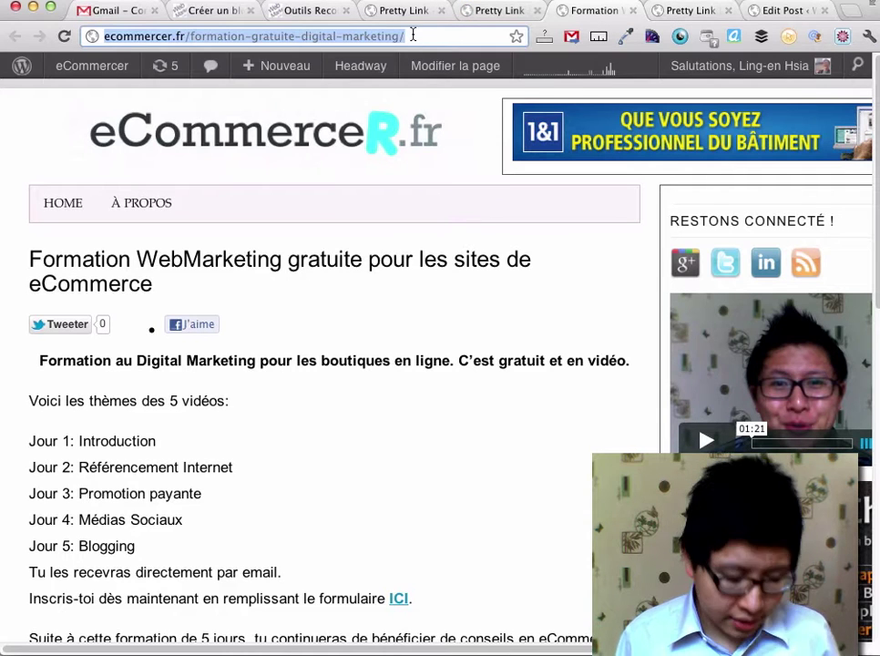
key(BackSpace)
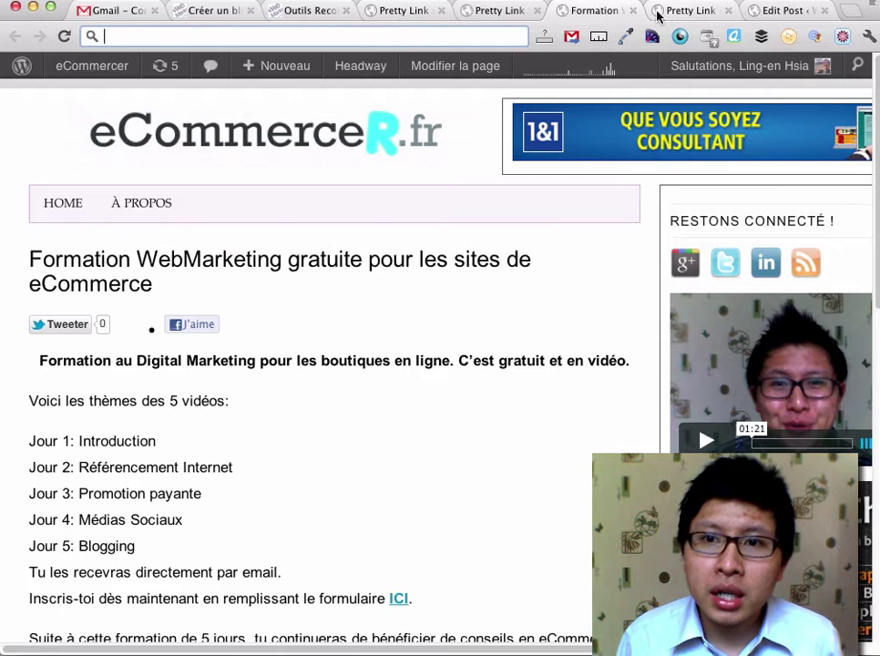
text(http://ecommercer.fr/formation-gratuite-digital-marketing/)
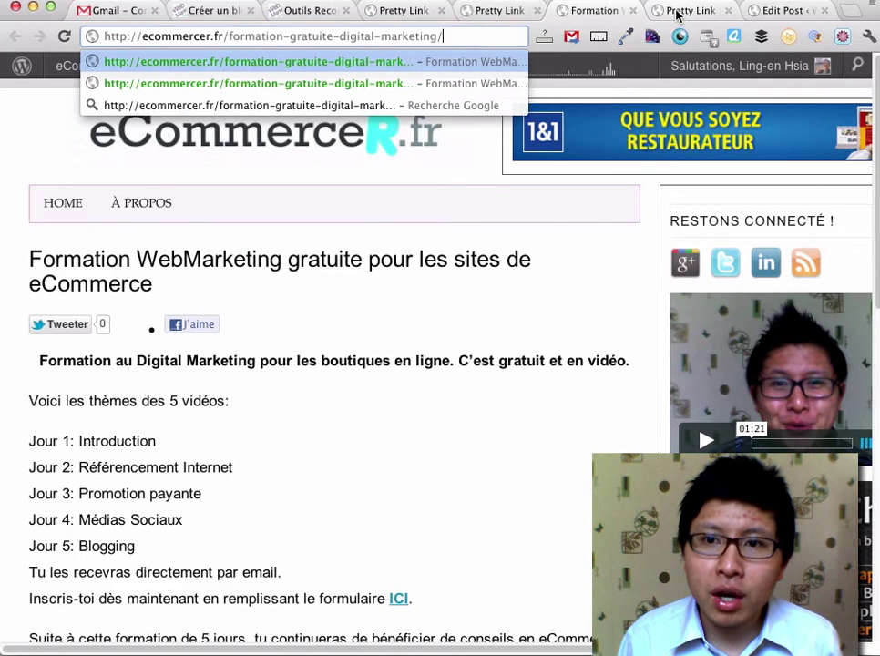
click(711, 11)
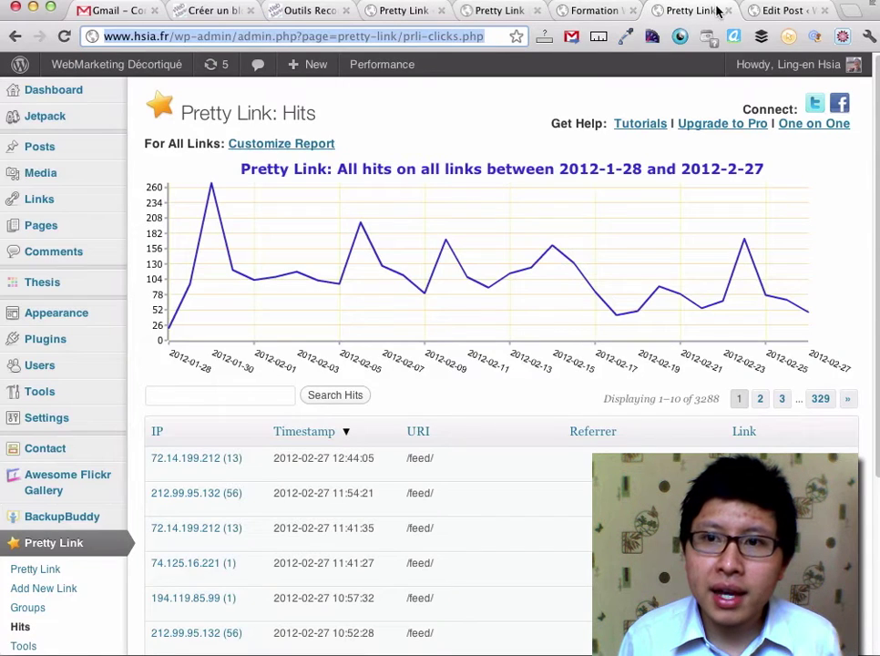
click(499, 10)
click(329, 204)
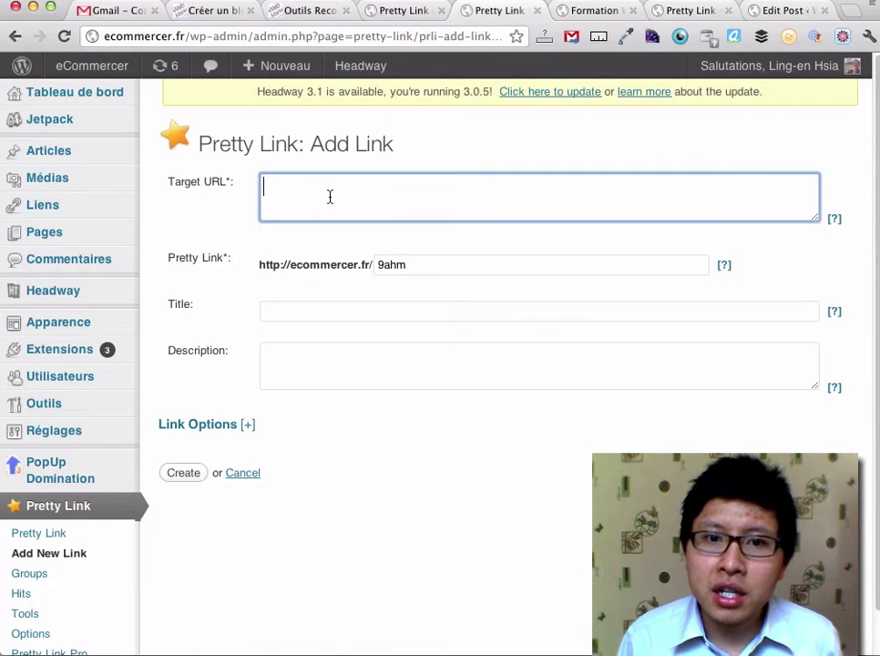
text(http://ecommercer.fr/formation-gratuite-digital-marketing/)
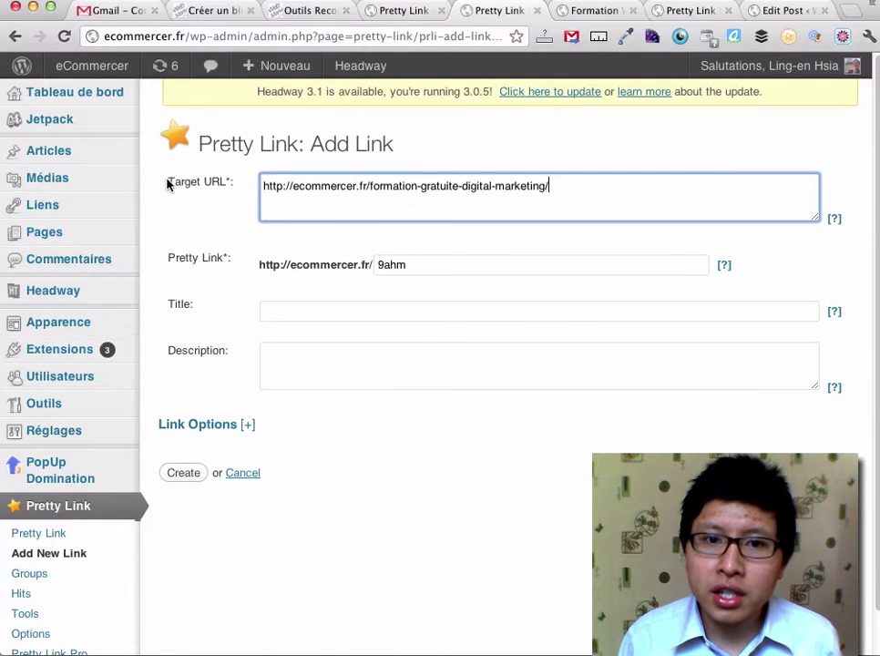
Step: Replace the suggested ending of the pretty link address with "gratuit"
drag(168, 185, 226, 184)
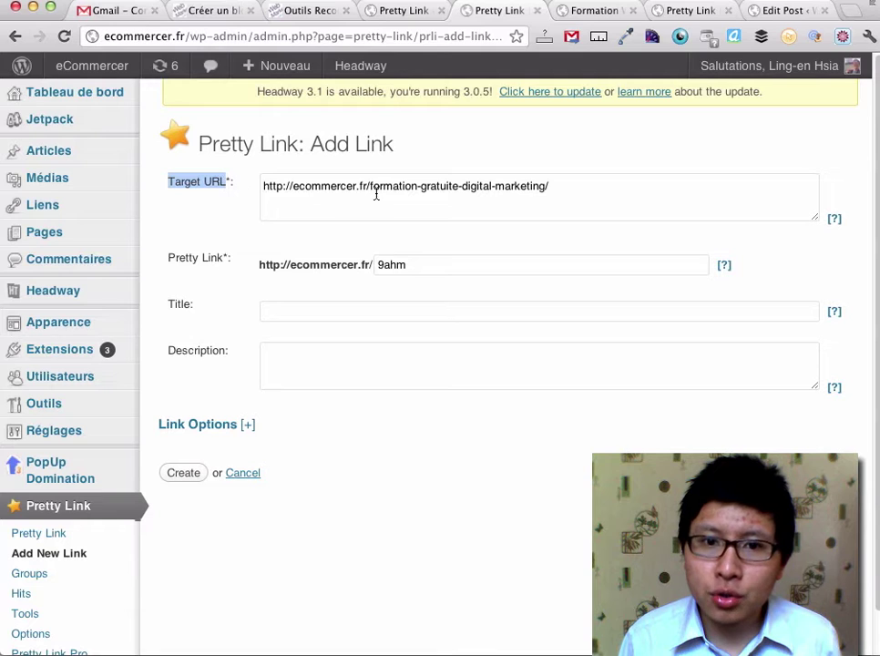
click(576, 190)
drag(411, 269, 284, 246)
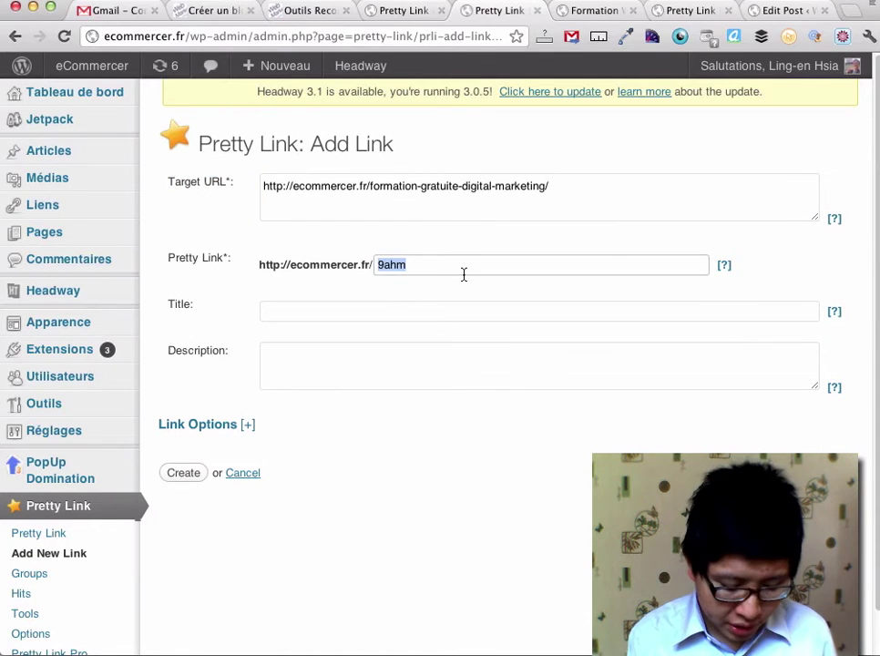
text(gratuit)
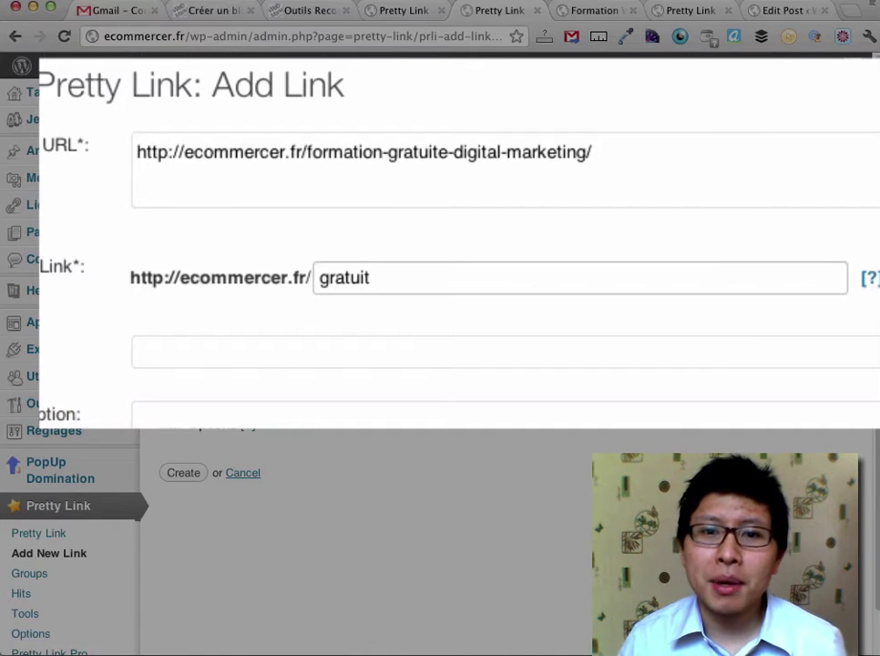
Step: Title the pretty link "formation digital marketing" and create it
click(469, 353)
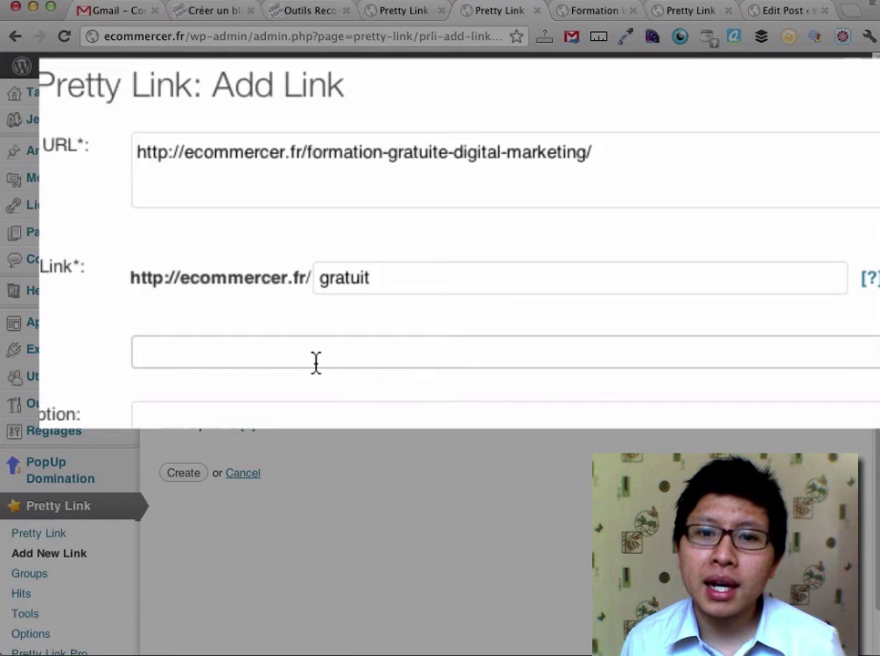
text(forma)
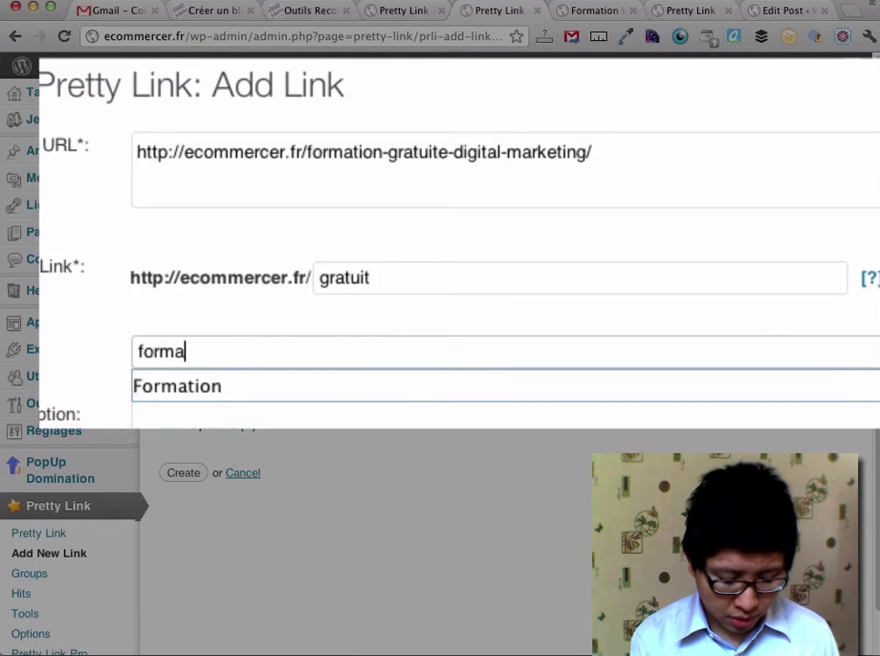
text(tion digital marketin)
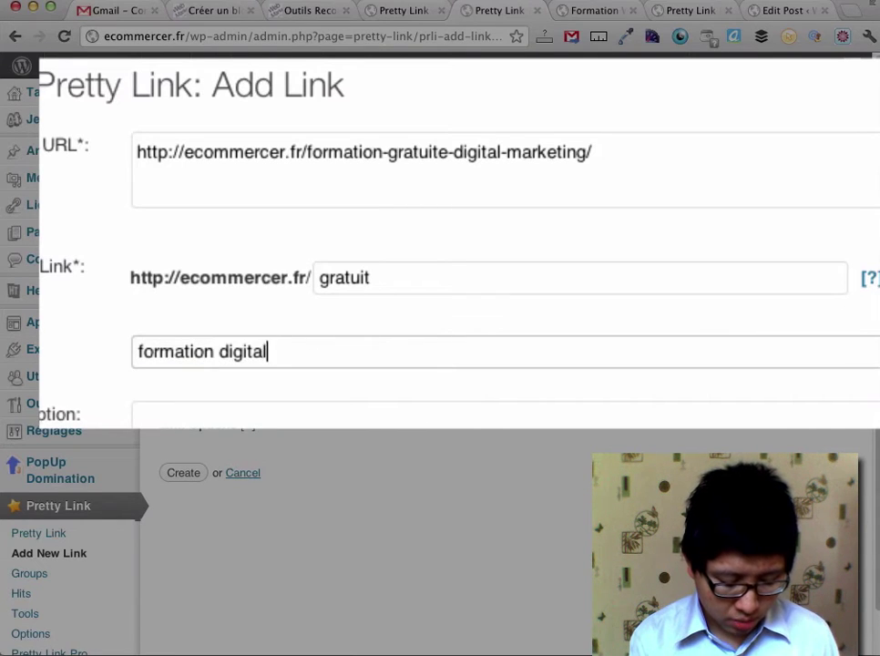
text(g)
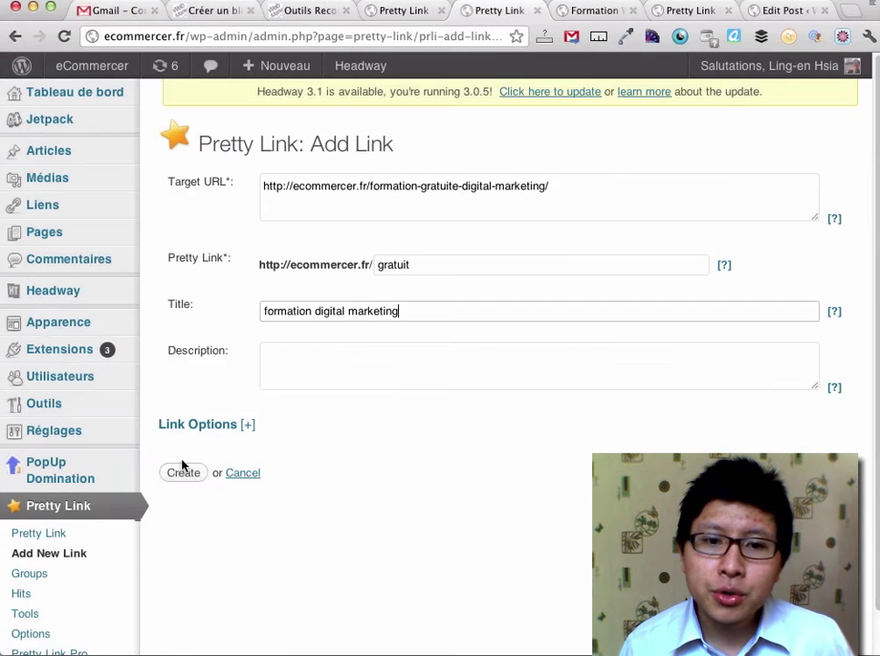
click(182, 472)
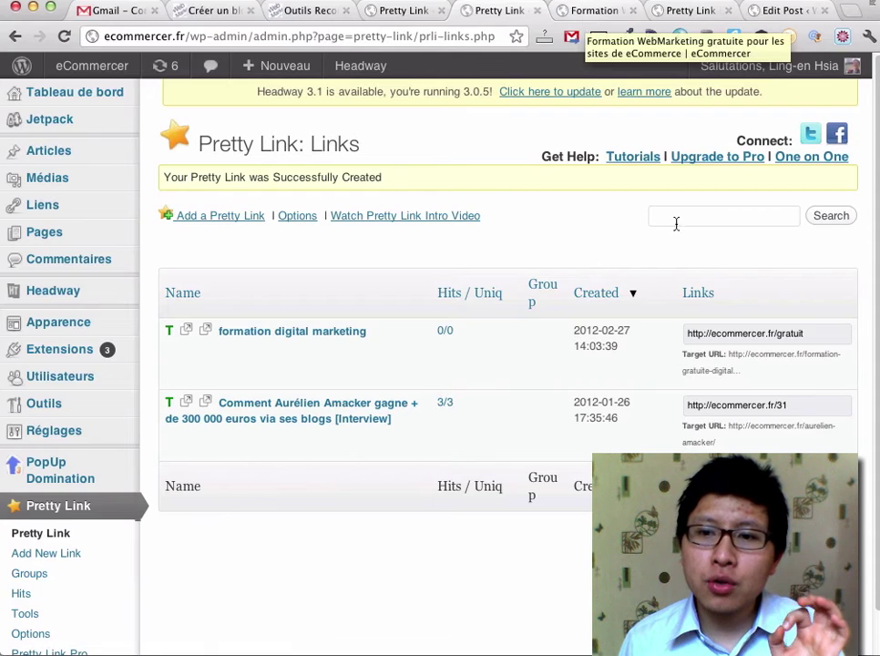
click(803, 334)
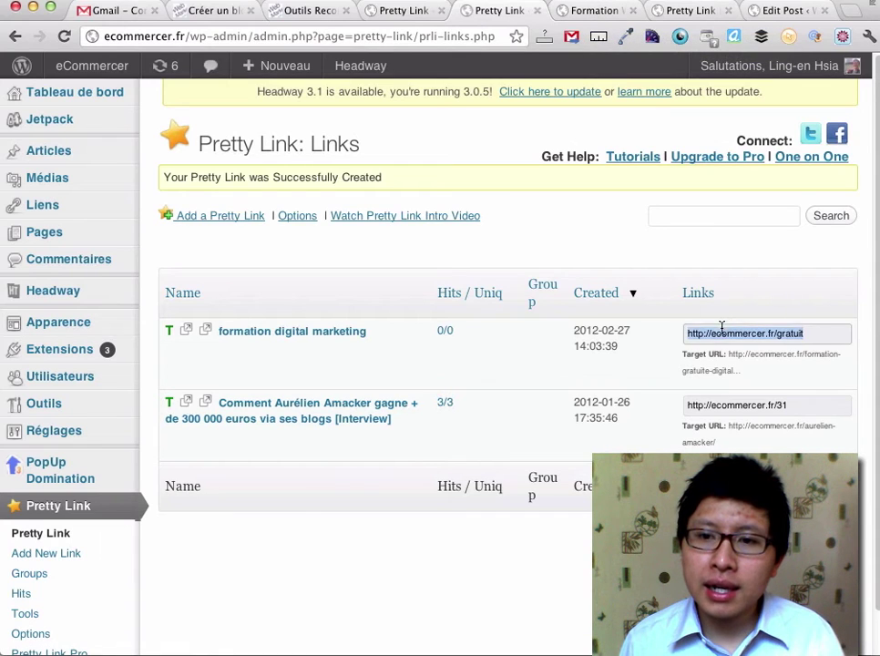
click(830, 334)
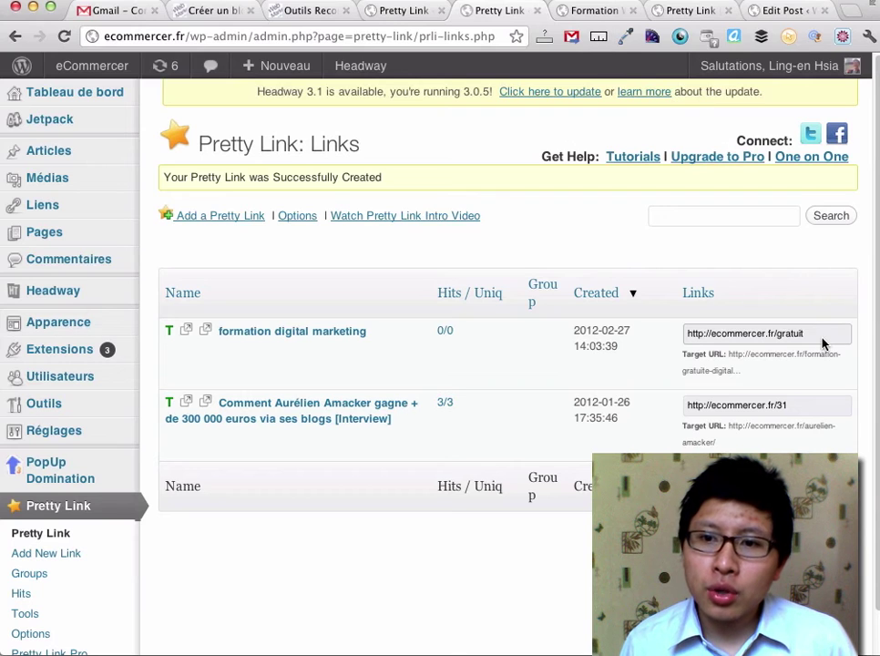
click(818, 333)
key(ctrl+c)
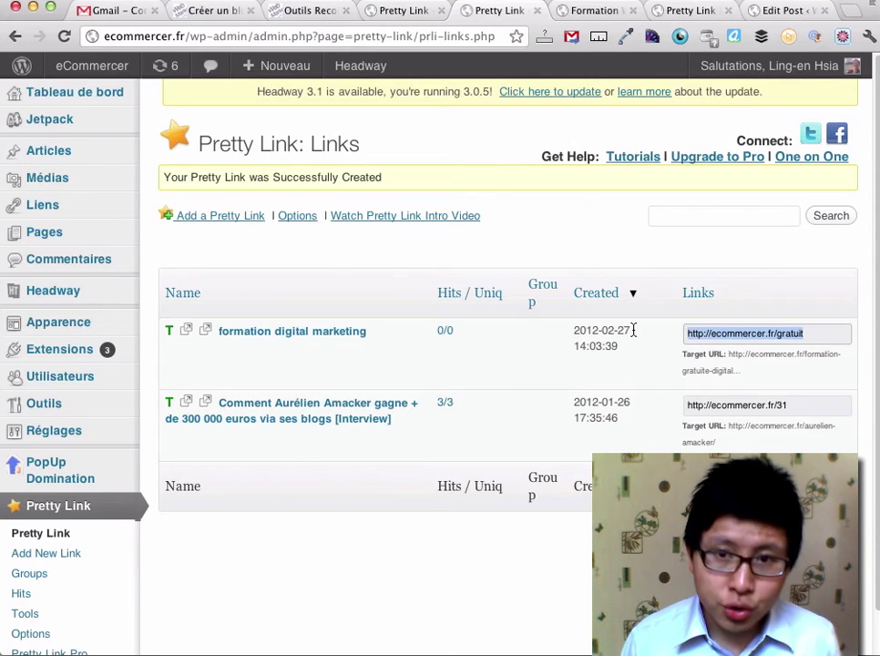
click(588, 11)
click(338, 40)
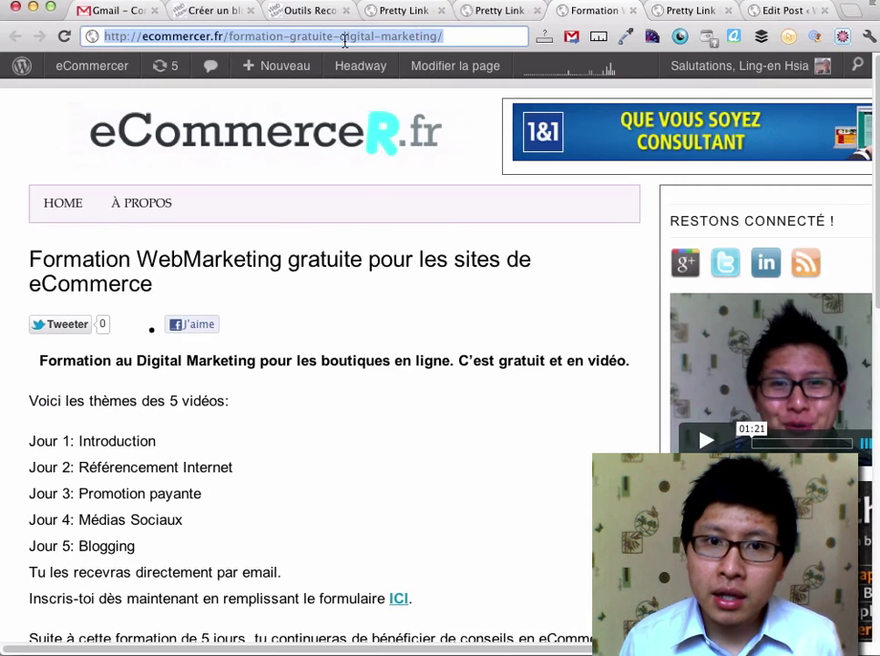
key(ctrl+v)
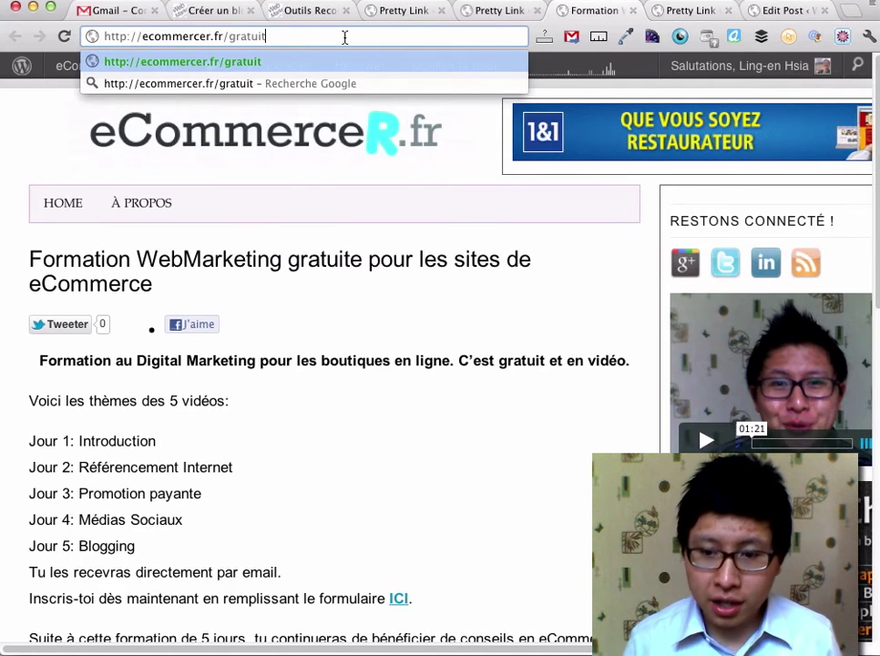
key(Return)
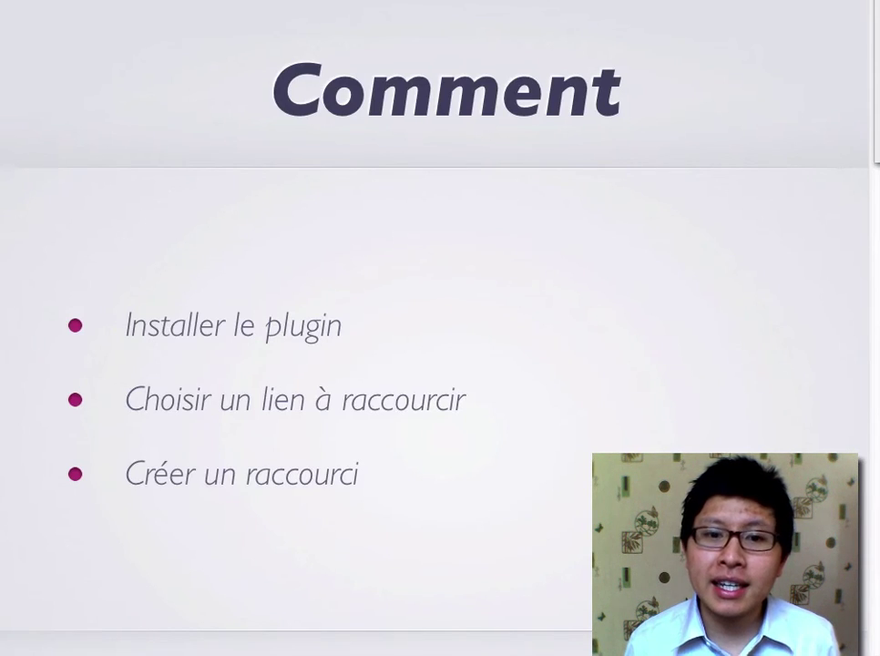
key(Right)
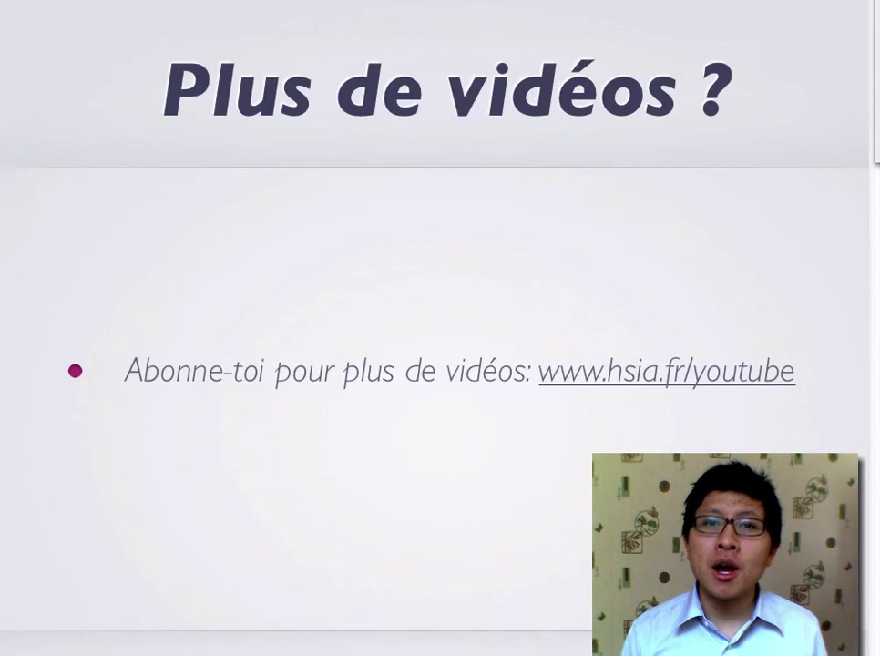